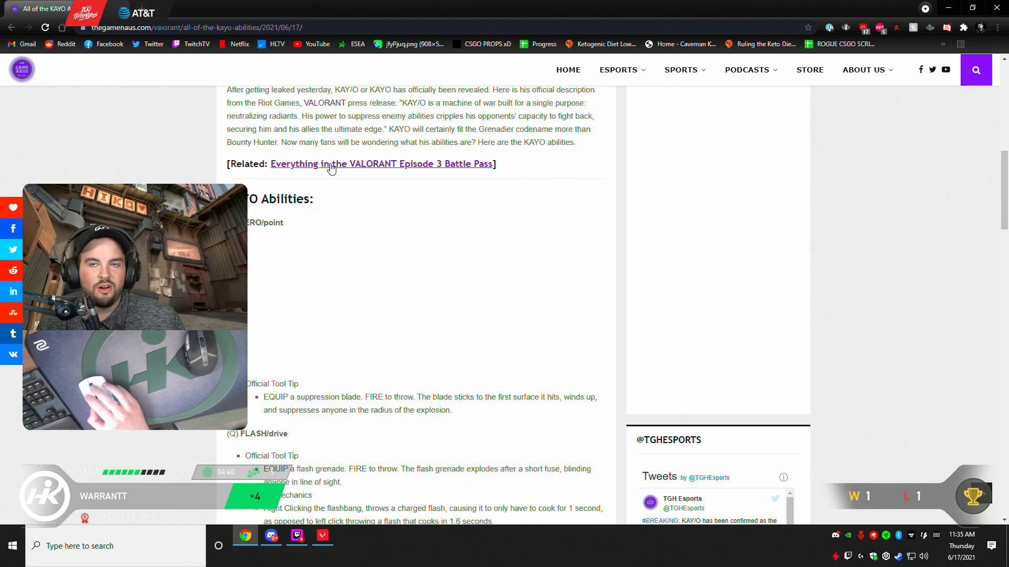
scroll(291, 243, down, 1)
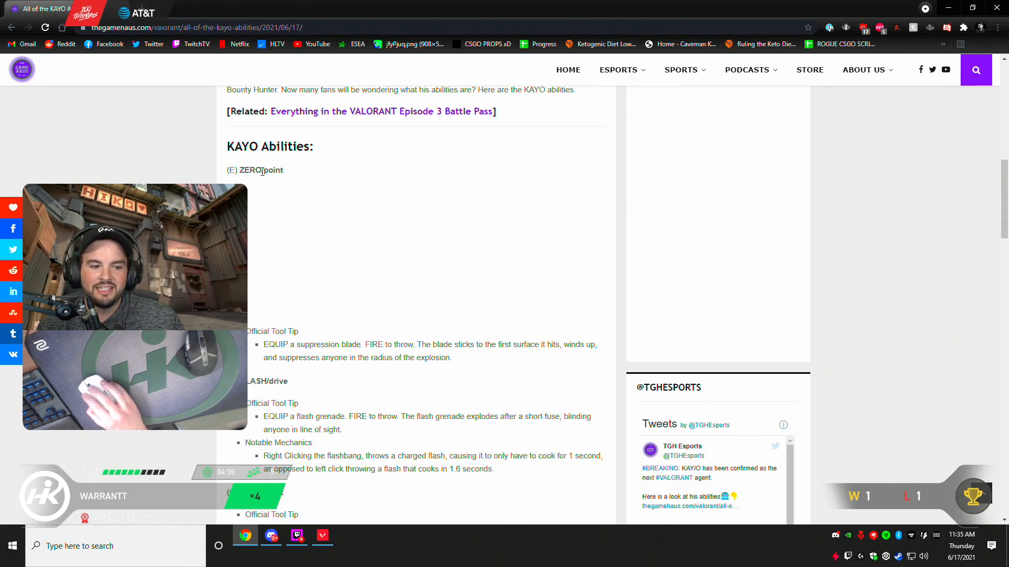
scroll(270, 213, up, 1)
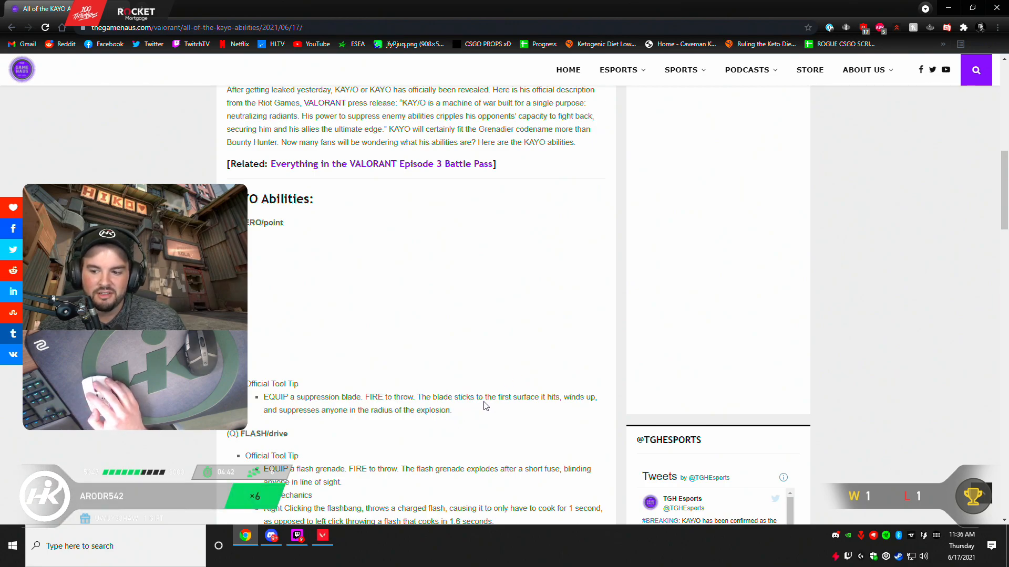
scroll(485, 405, down, 1)
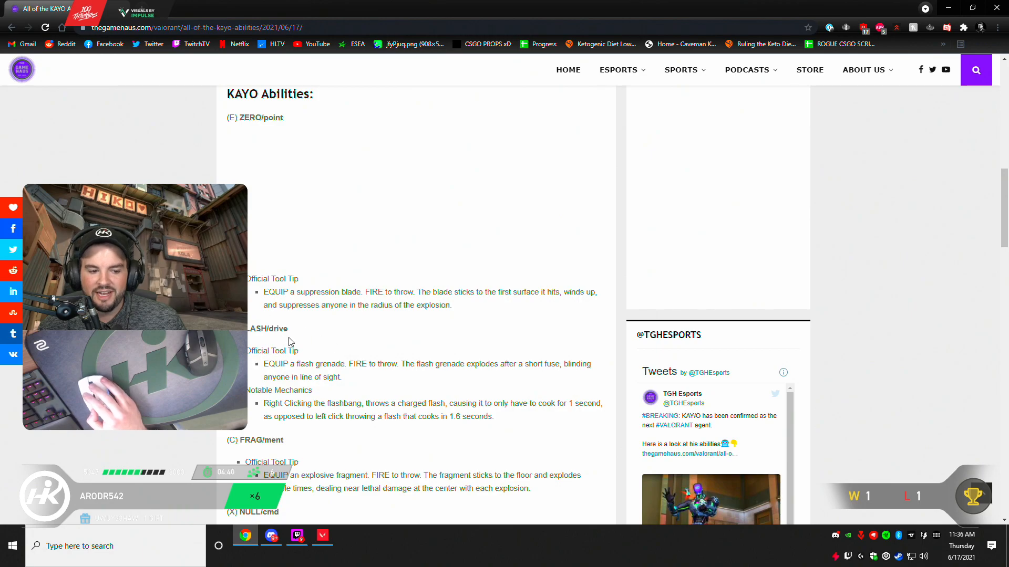
scroll(290, 341, down, 1)
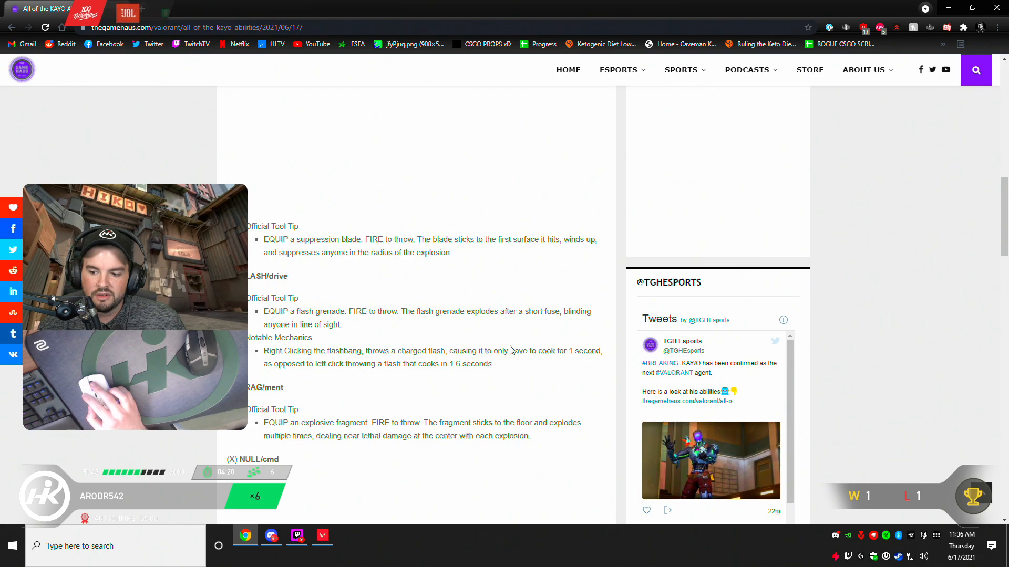
scroll(433, 371, down, 2)
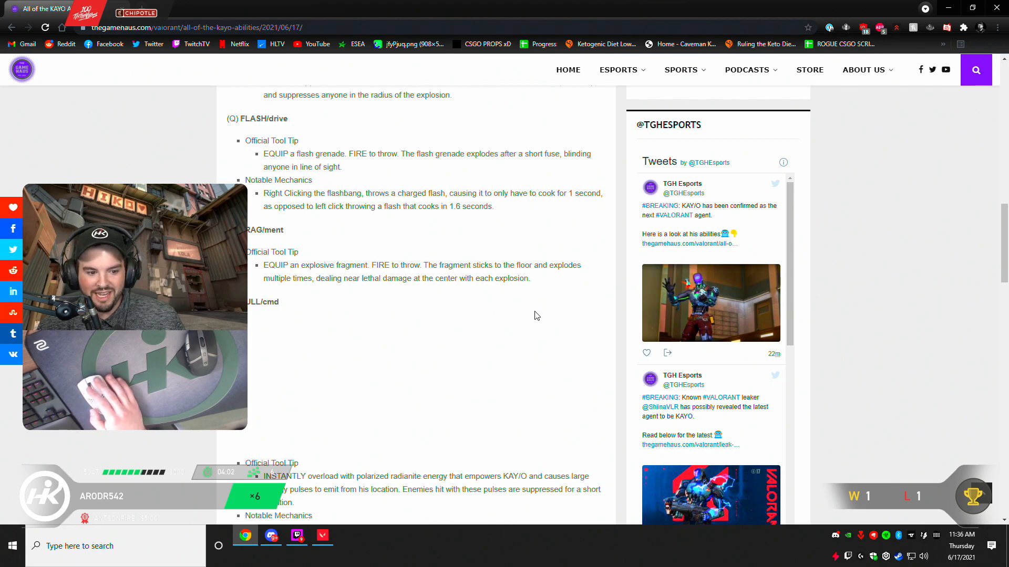
scroll(550, 293, down, 3)
scroll(536, 292, down, 3)
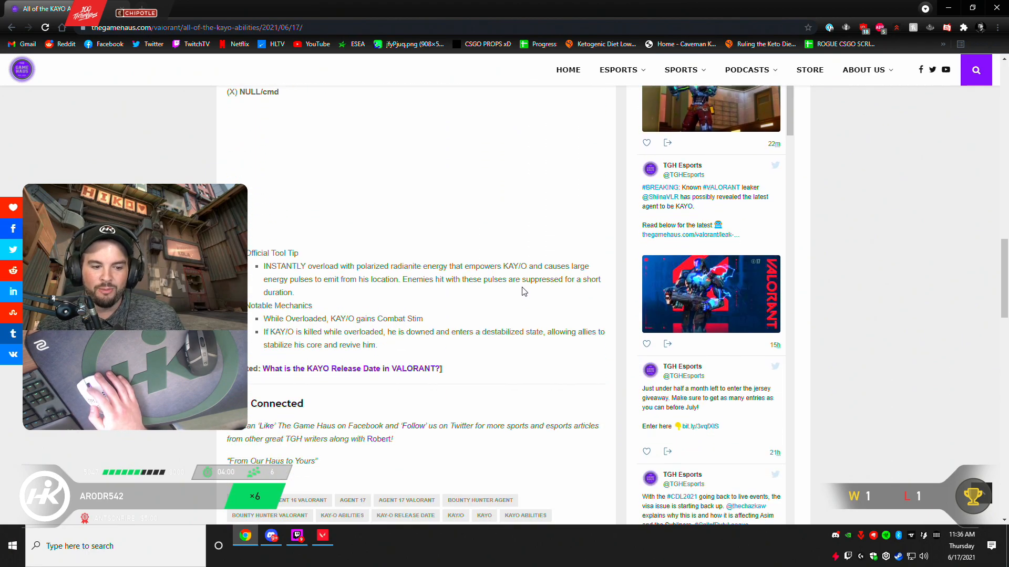
scroll(517, 289, up, 1)
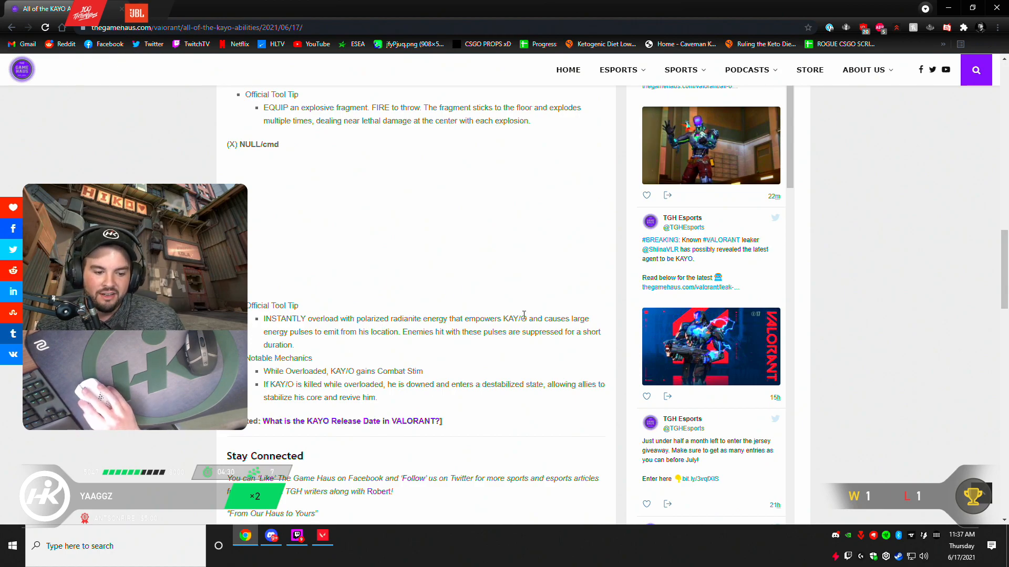
scroll(505, 296, down, 1)
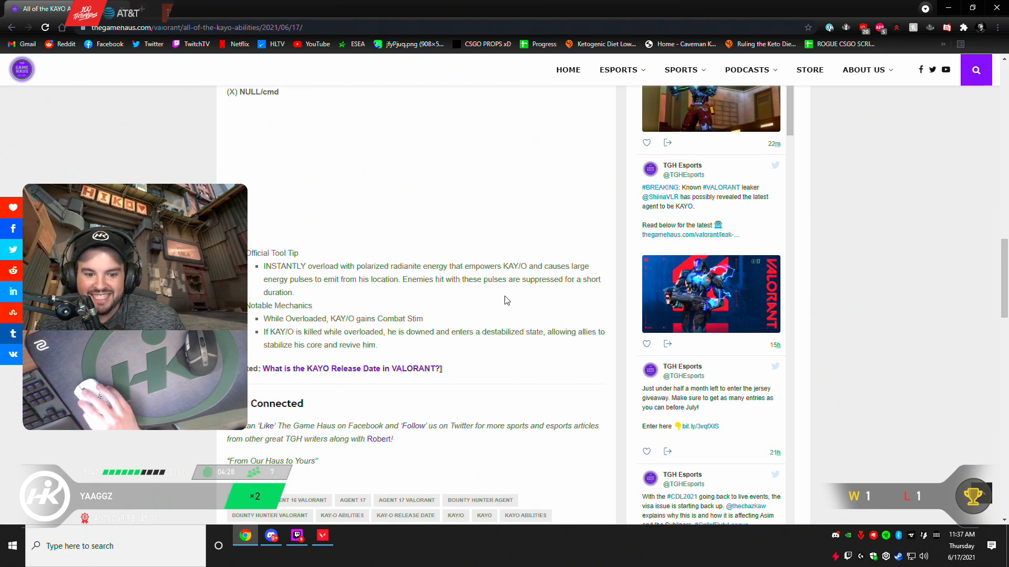
scroll(508, 300, up, 1)
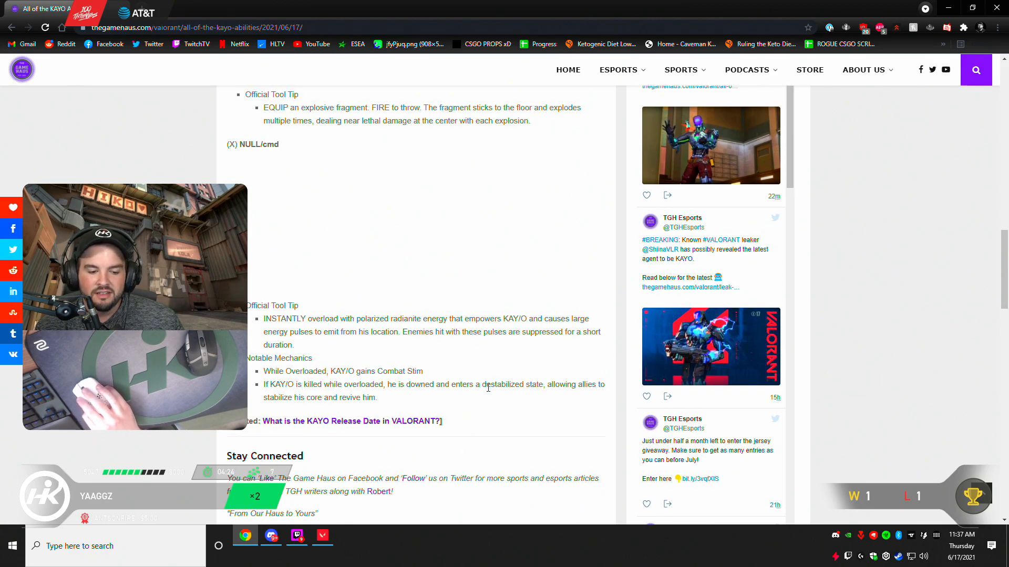
scroll(418, 367, up, 5)
scroll(425, 355, up, 5)
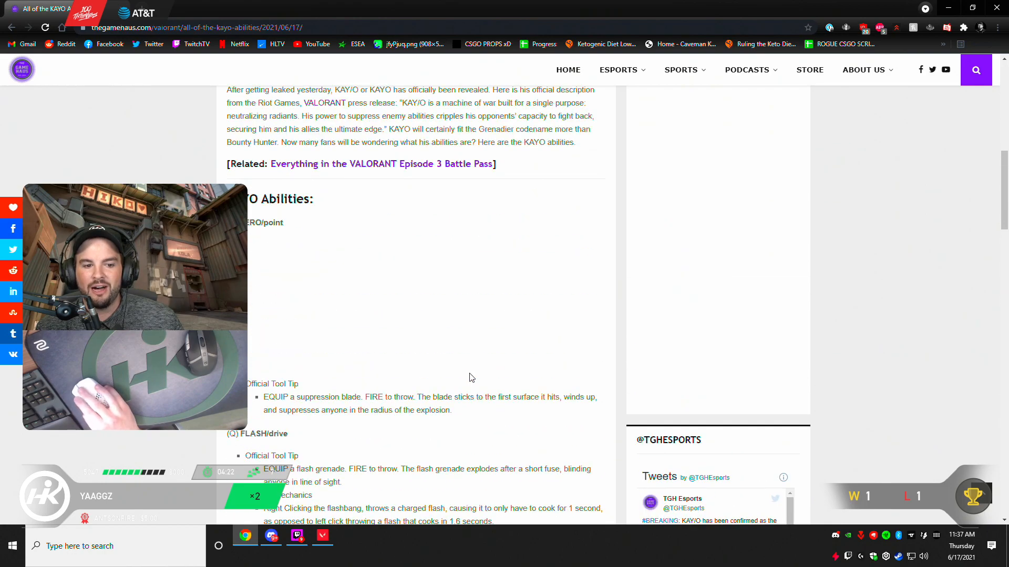
scroll(433, 339, up, 2)
scroll(433, 339, up, 3)
scroll(468, 352, up, 3)
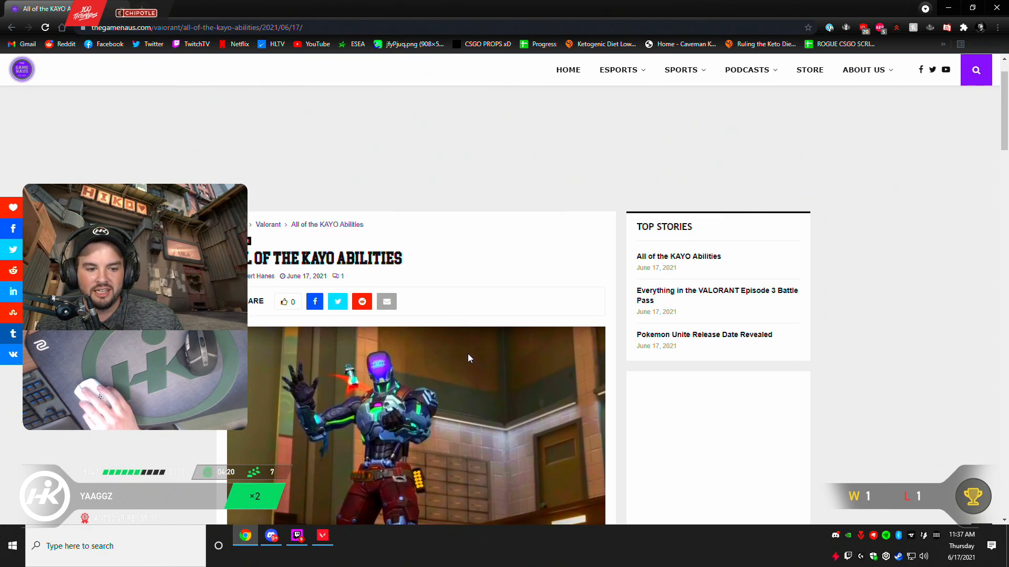
scroll(454, 338, down, 1)
scroll(453, 338, down, 1)
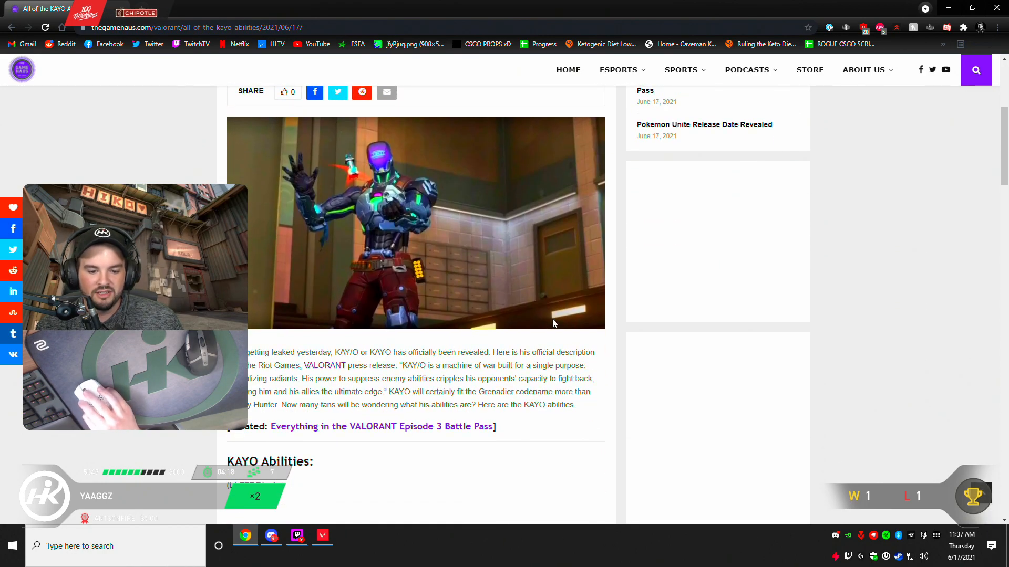
scroll(554, 345, down, 3)
scroll(504, 340, down, 4)
scroll(505, 339, down, 1)
scroll(463, 338, down, 3)
scroll(473, 276, down, 3)
scroll(469, 252, down, 3)
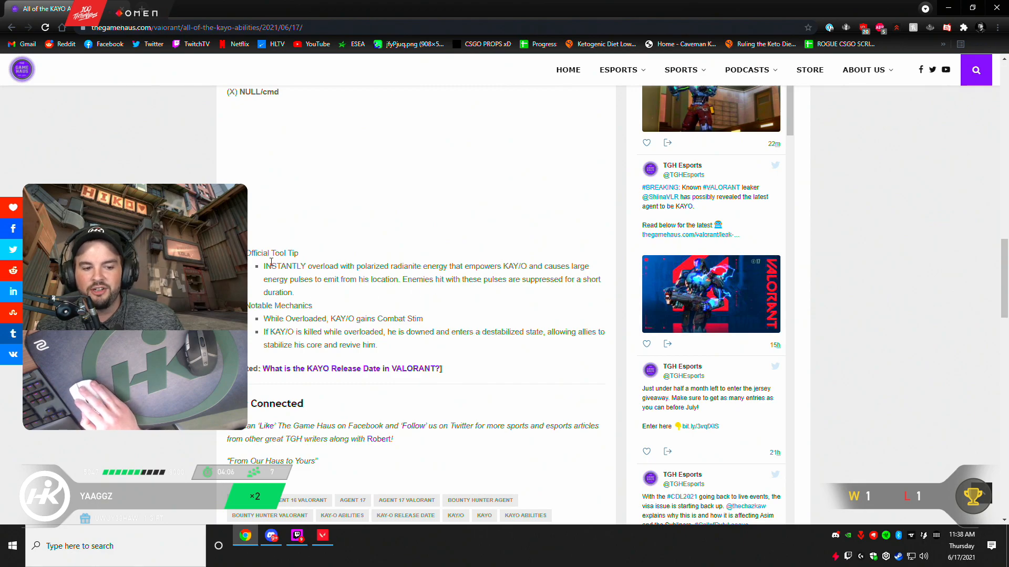
drag(398, 298, 265, 256)
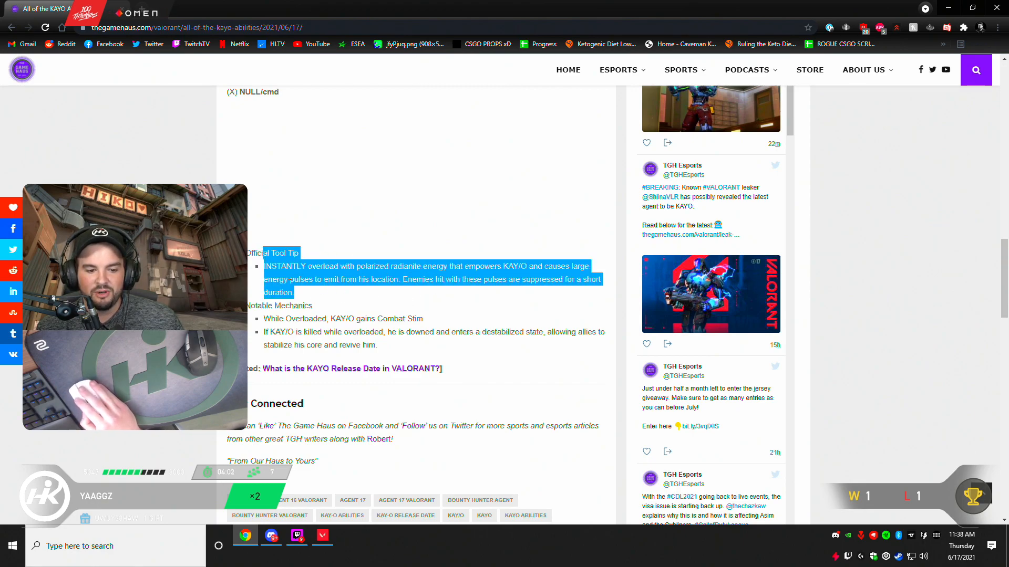
click(390, 276)
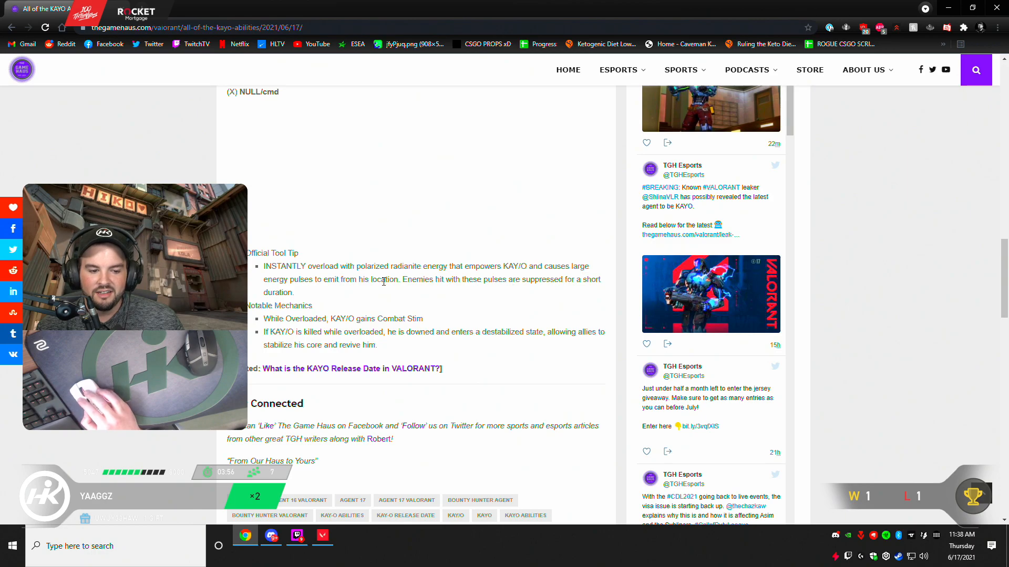
drag(296, 296, 264, 252)
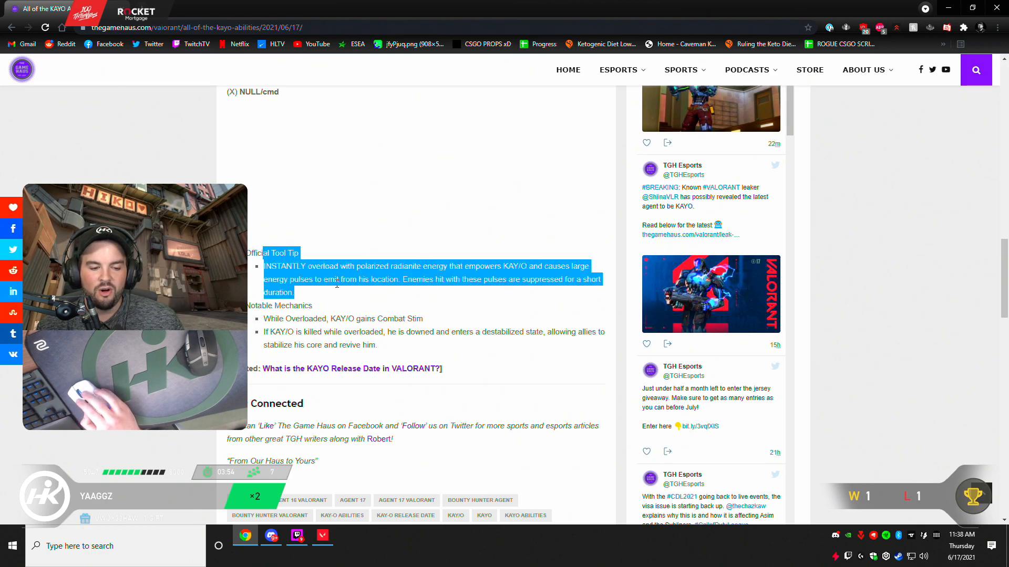
click(316, 298)
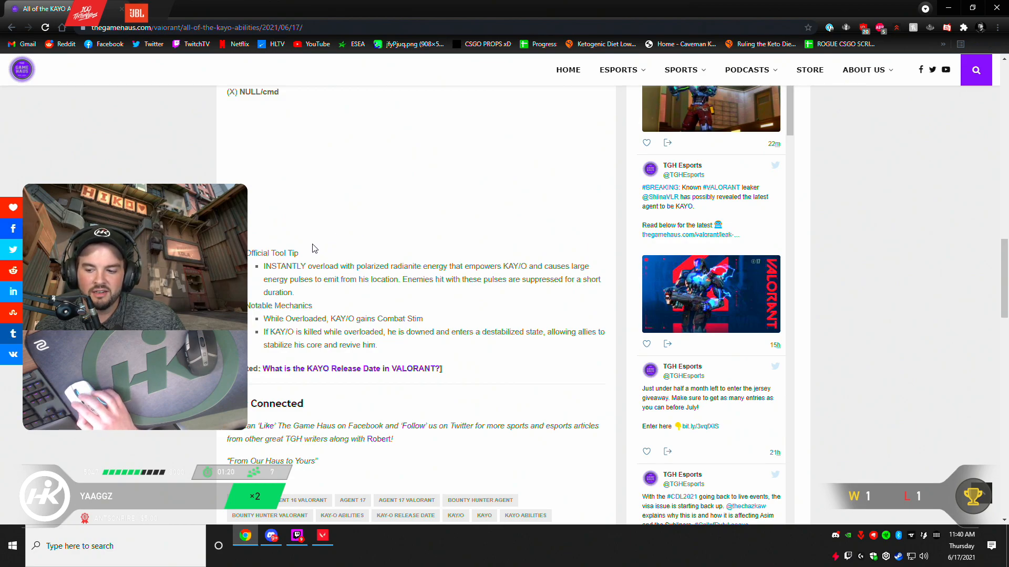
scroll(440, 279, up, 3)
scroll(440, 279, up, 2)
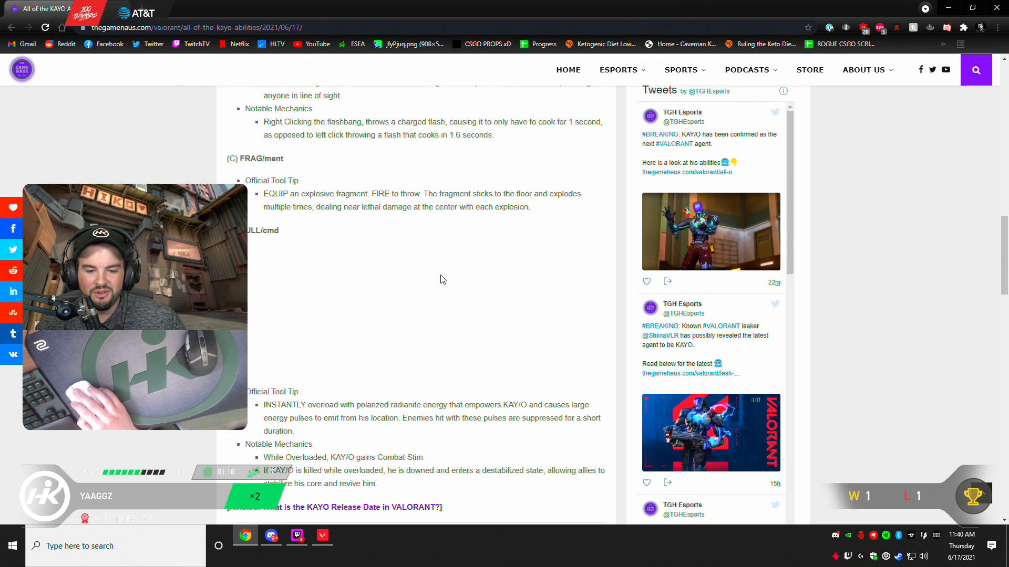
scroll(440, 280, up, 3)
scroll(440, 279, up, 3)
scroll(473, 277, up, 3)
scroll(477, 275, up, 2)
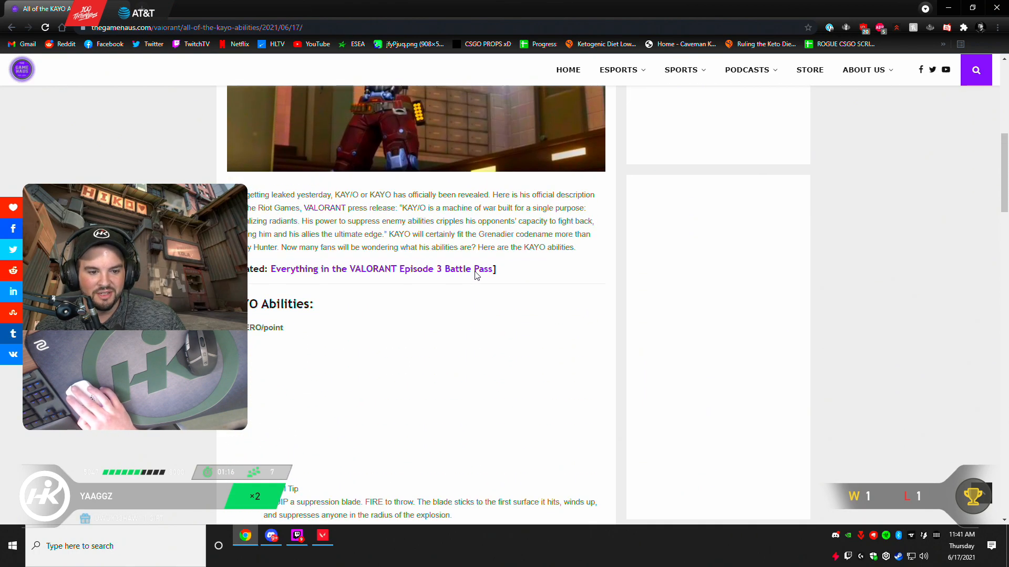
scroll(492, 256, up, 3)
scroll(551, 237, up, 2)
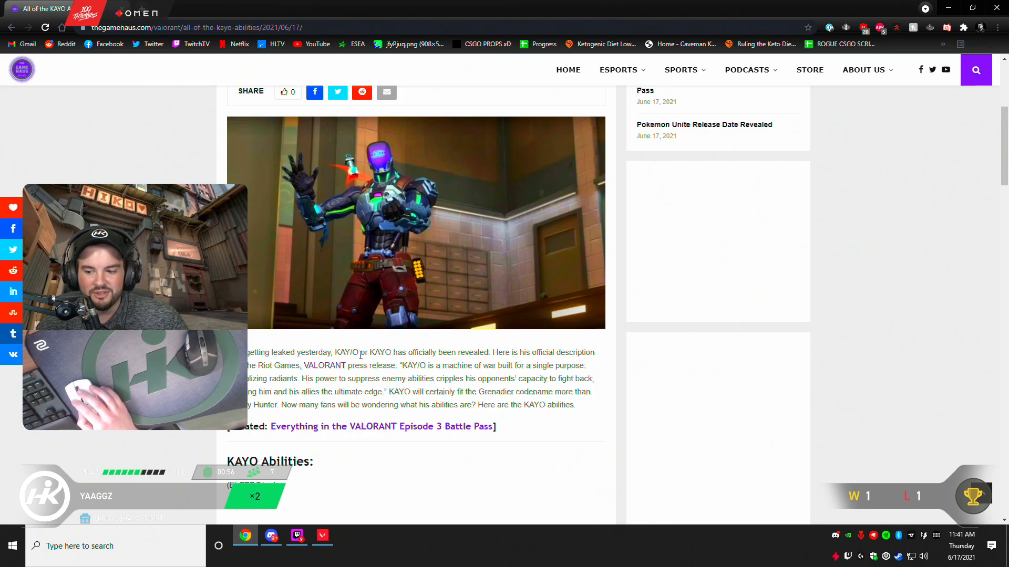
scroll(452, 329, down, 1)
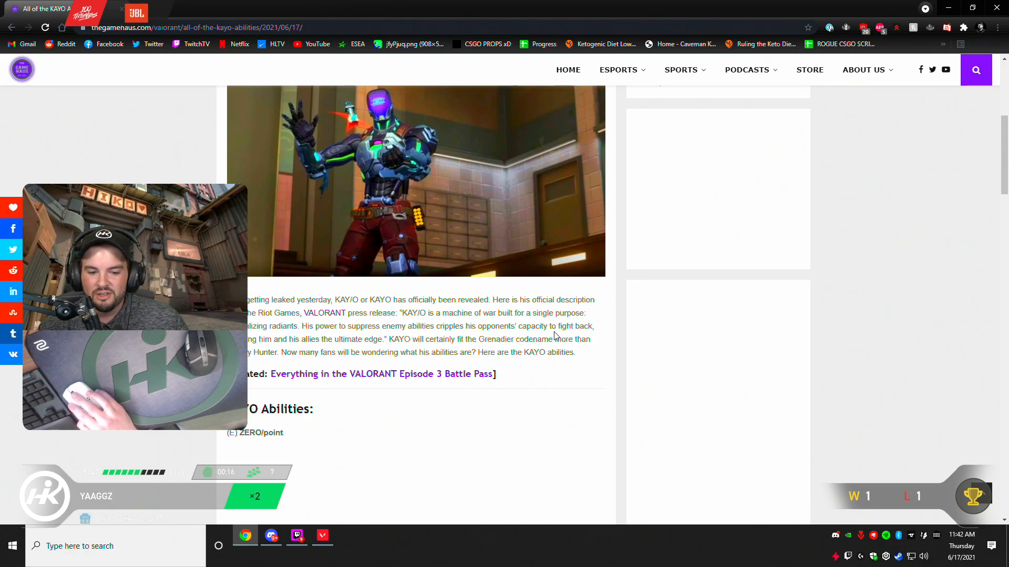
scroll(568, 344, up, 3)
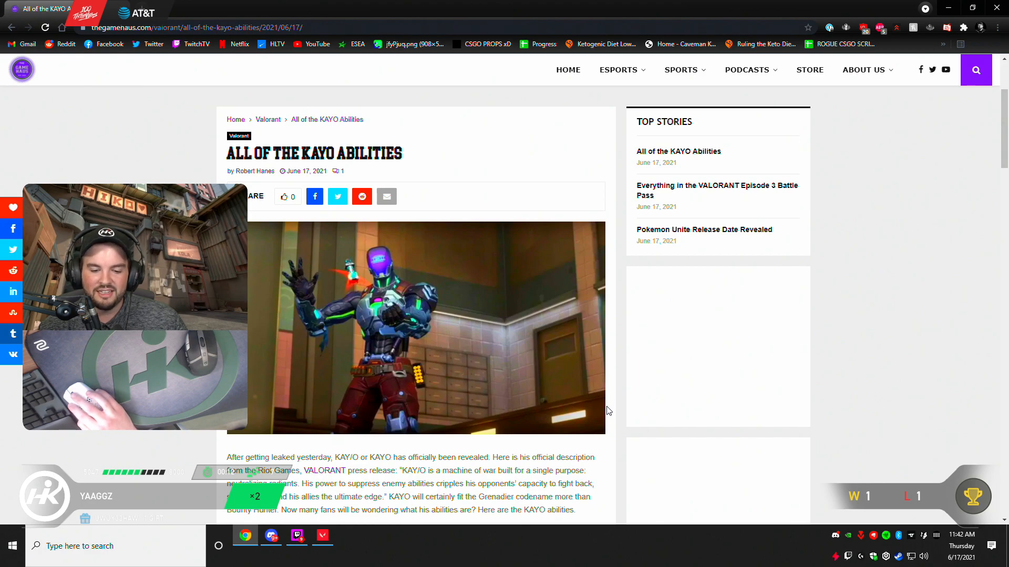
scroll(608, 405, down, 2)
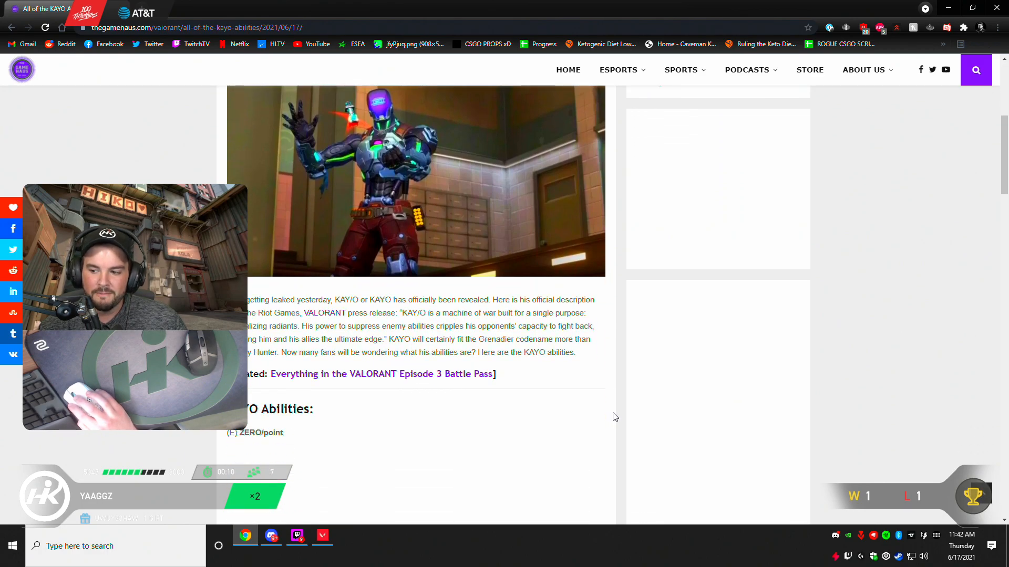